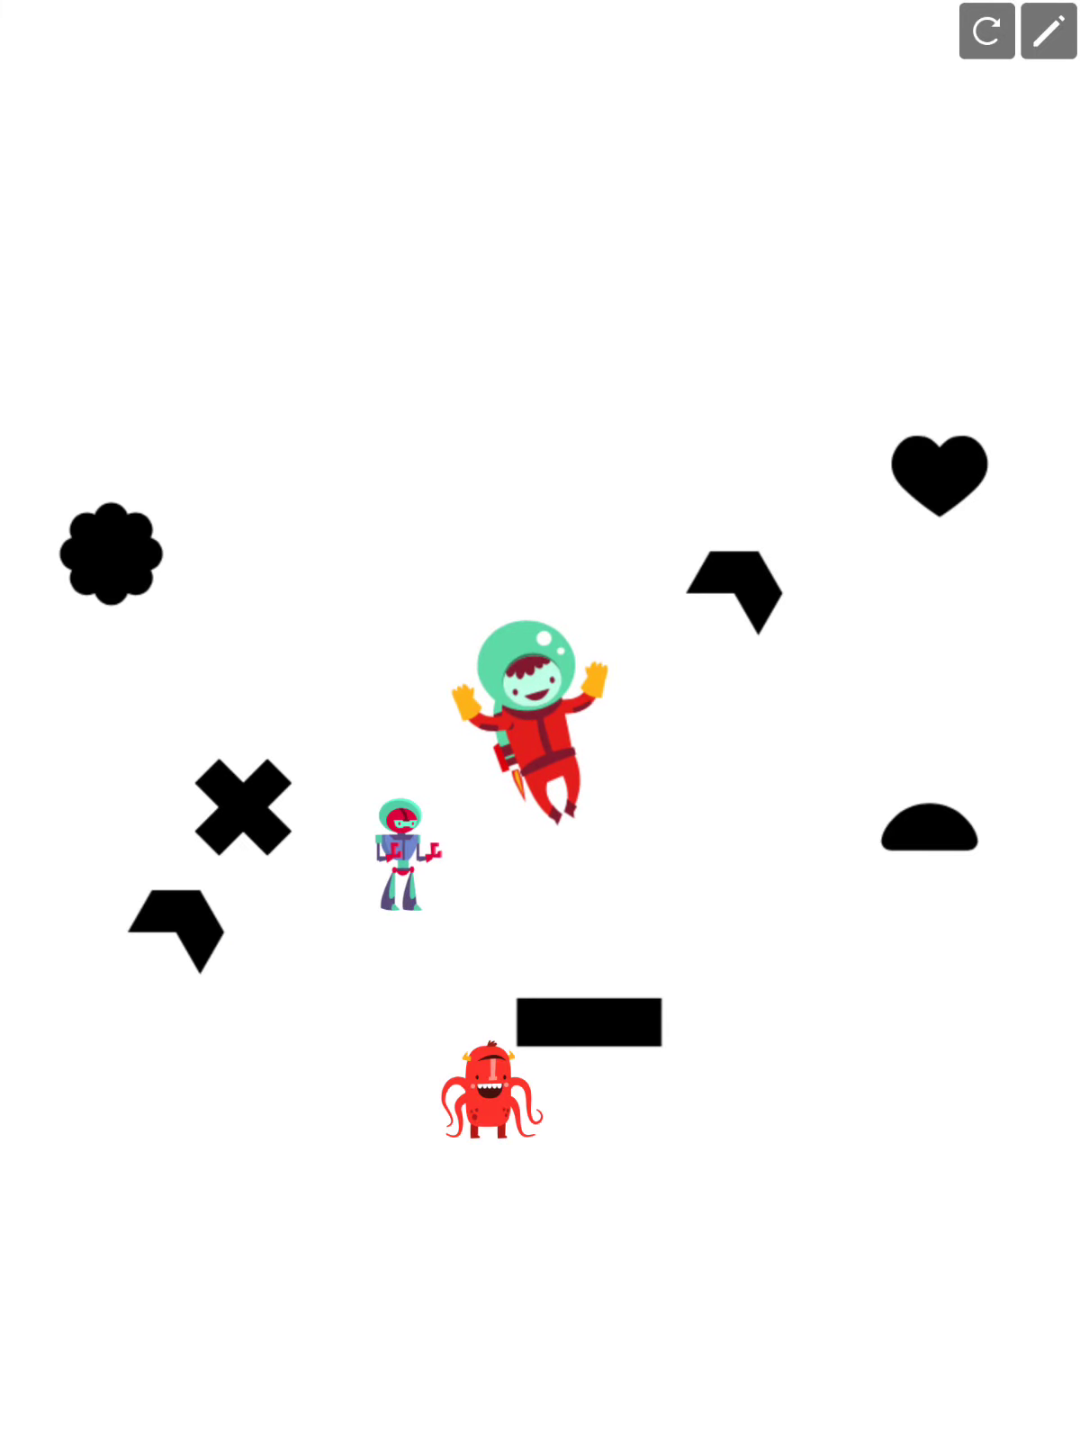
# Leave play mode and return to the Hopscotch editor with all characters and shapes reset.
pyautogui.click(1049, 30)
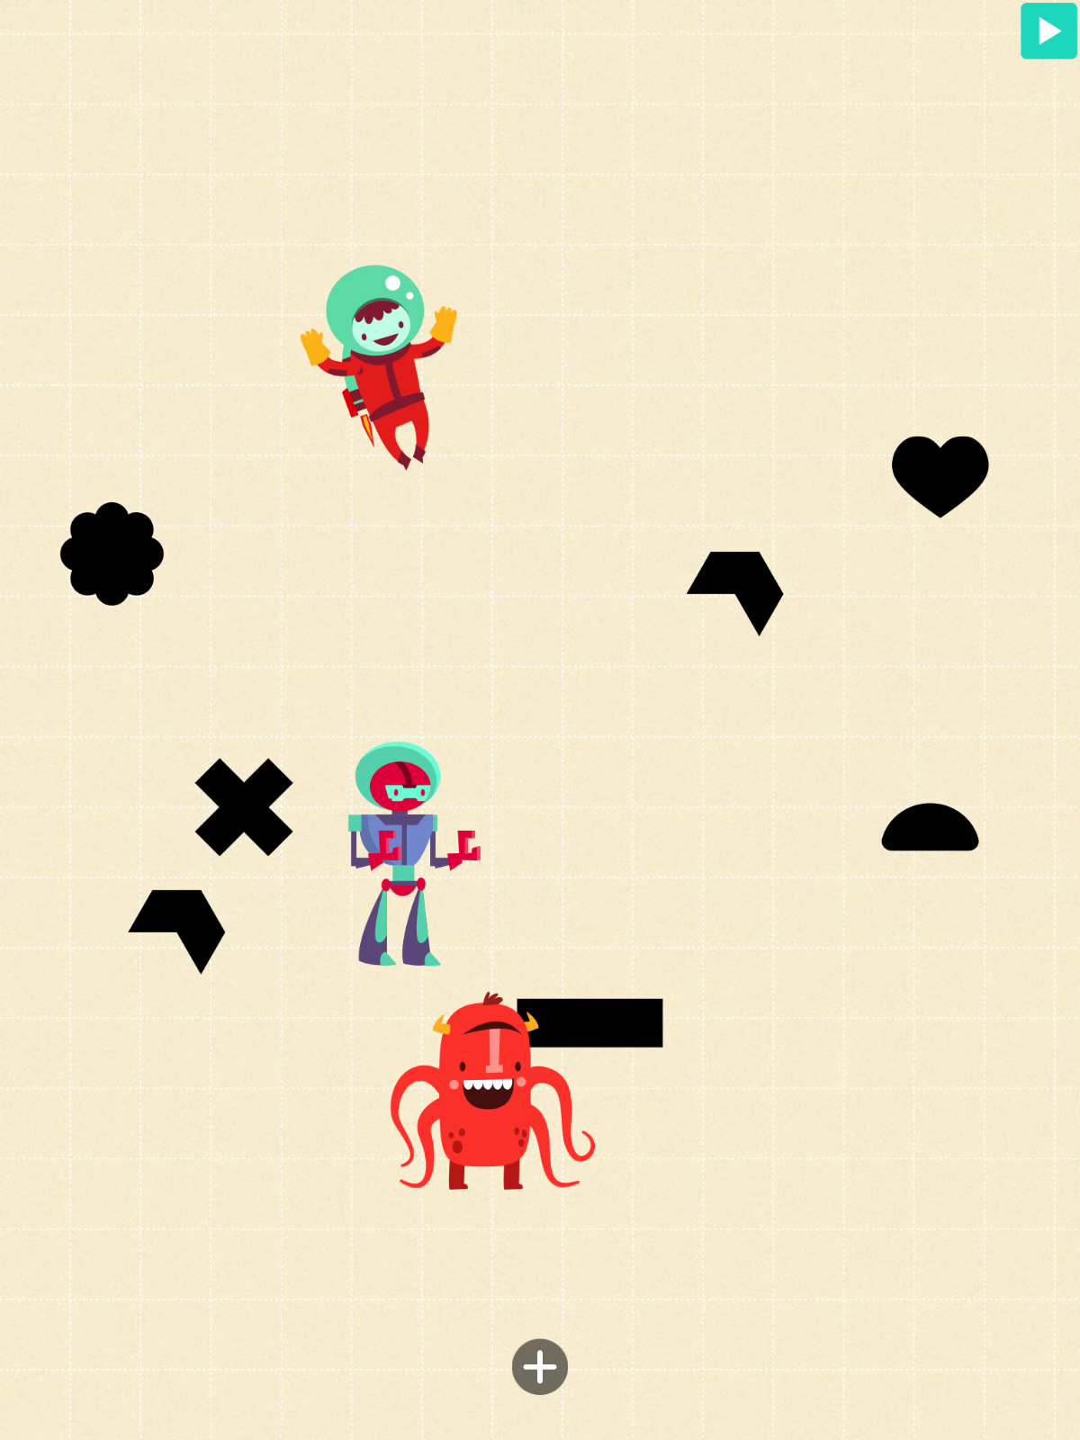
# Drag Cosmic Cody the astronaut to a new spot on the editor stage.
pyautogui.moveTo(380, 366); pyautogui.dragTo(388, 455)
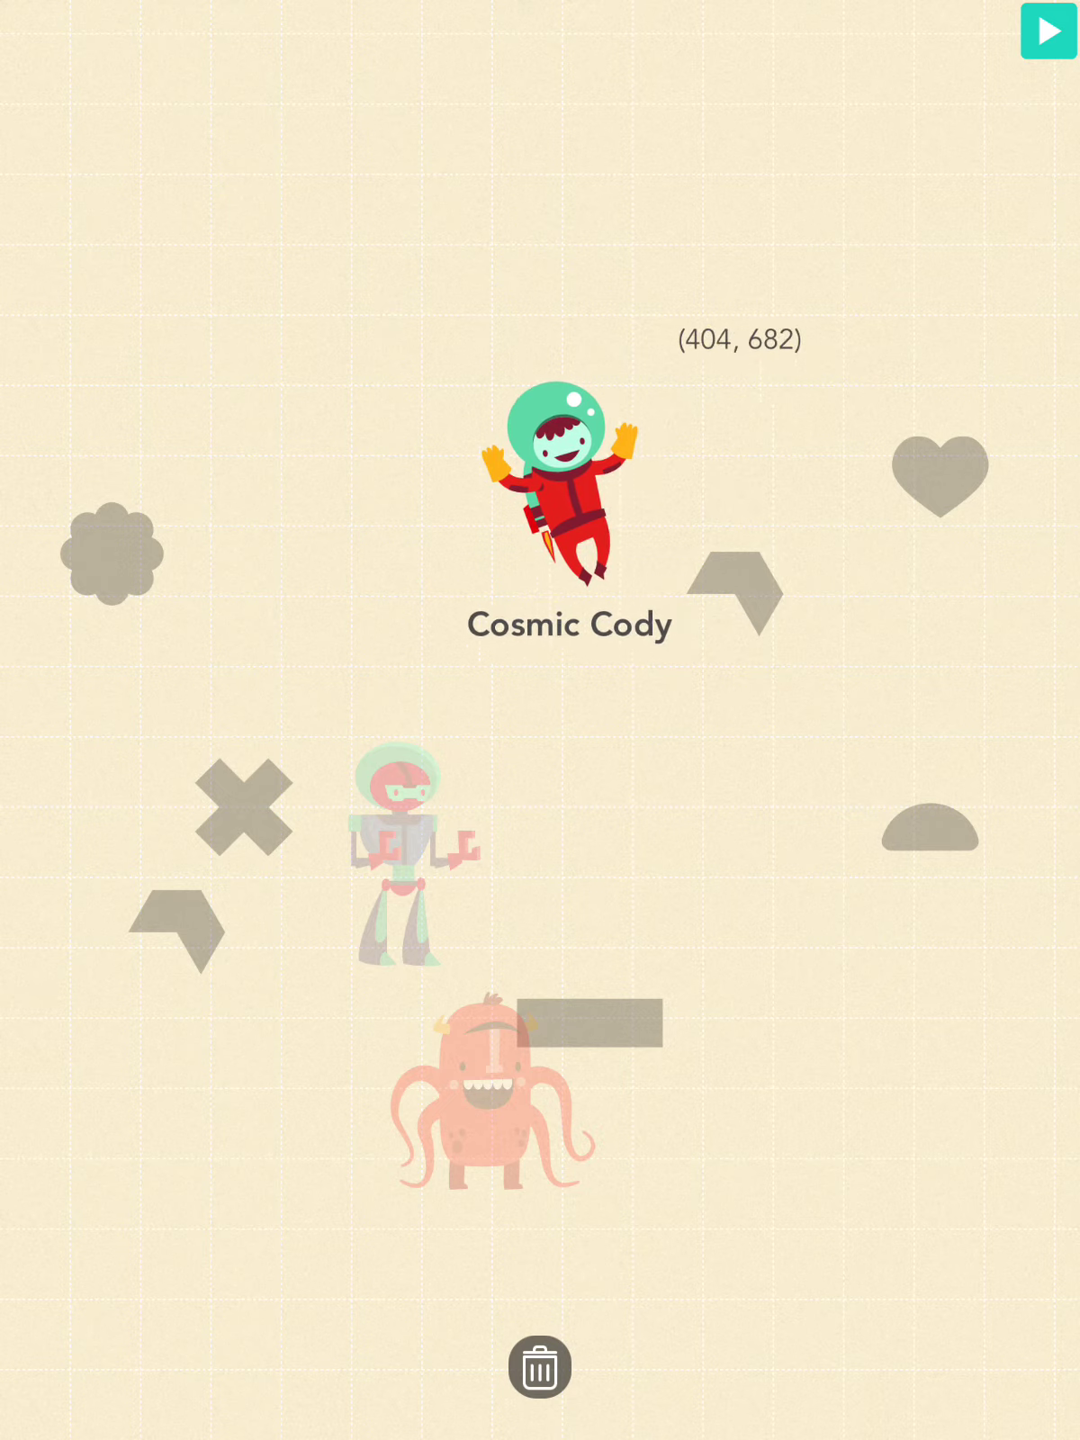